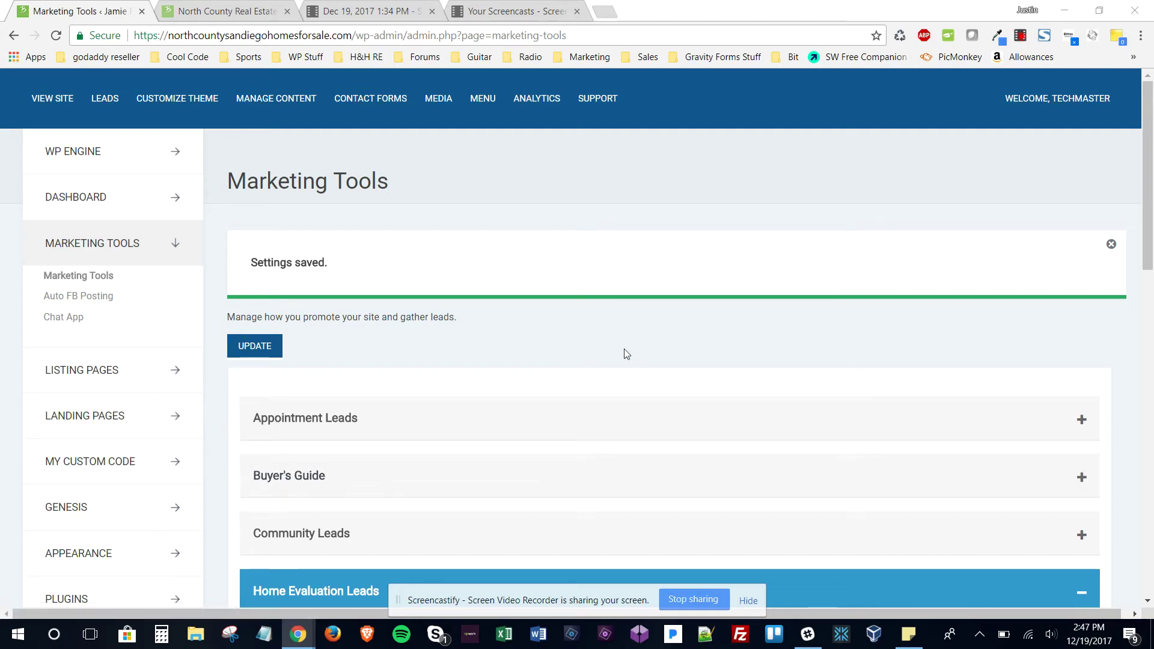
{"action": "scroll", "coordinate": [625, 354], "scroll_direction": "down", "scroll_amount": 2}
{"action": "scroll", "coordinate": [624, 353], "scroll_direction": "down", "scroll_amount": 1}
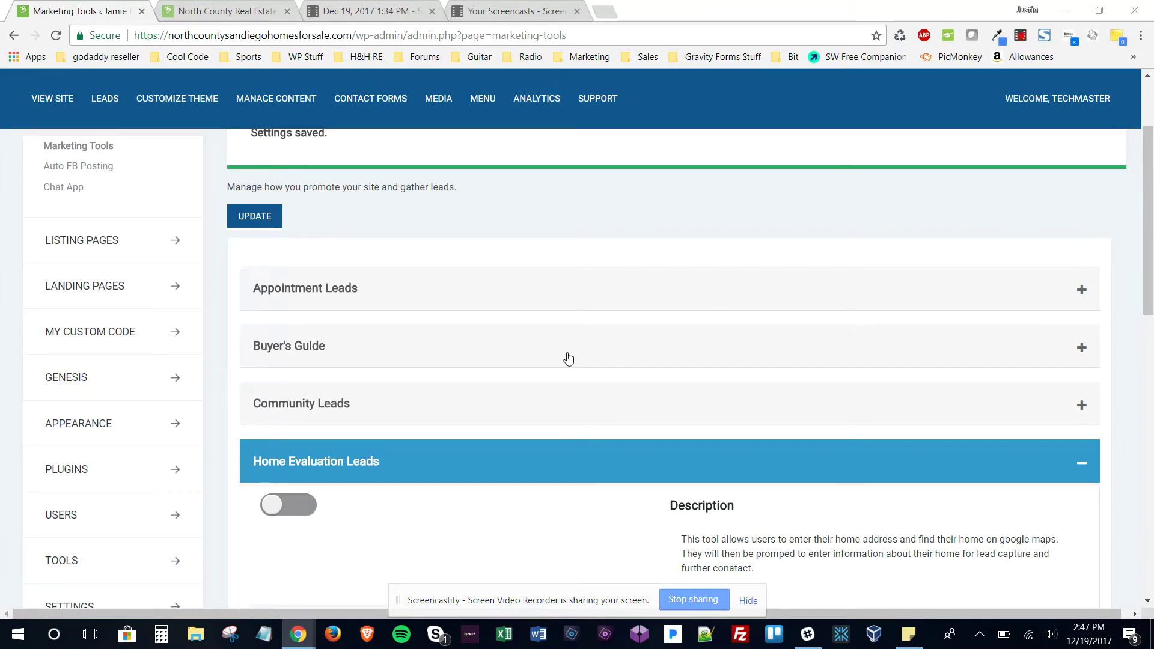
{"action": "scroll", "coordinate": [310, 241], "scroll_direction": "up", "scroll_amount": 3}
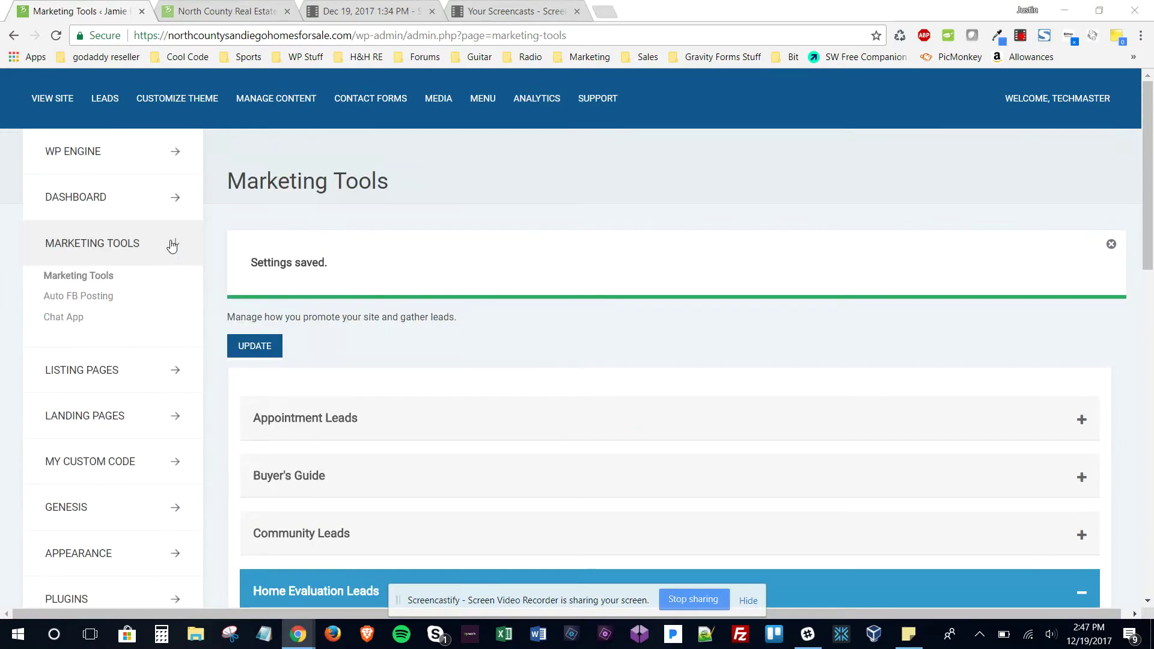
{"action": "scroll", "coordinate": [330, 339], "scroll_direction": "down", "scroll_amount": 3}
{"action": "scroll", "coordinate": [356, 334], "scroll_direction": "down", "scroll_amount": 2}
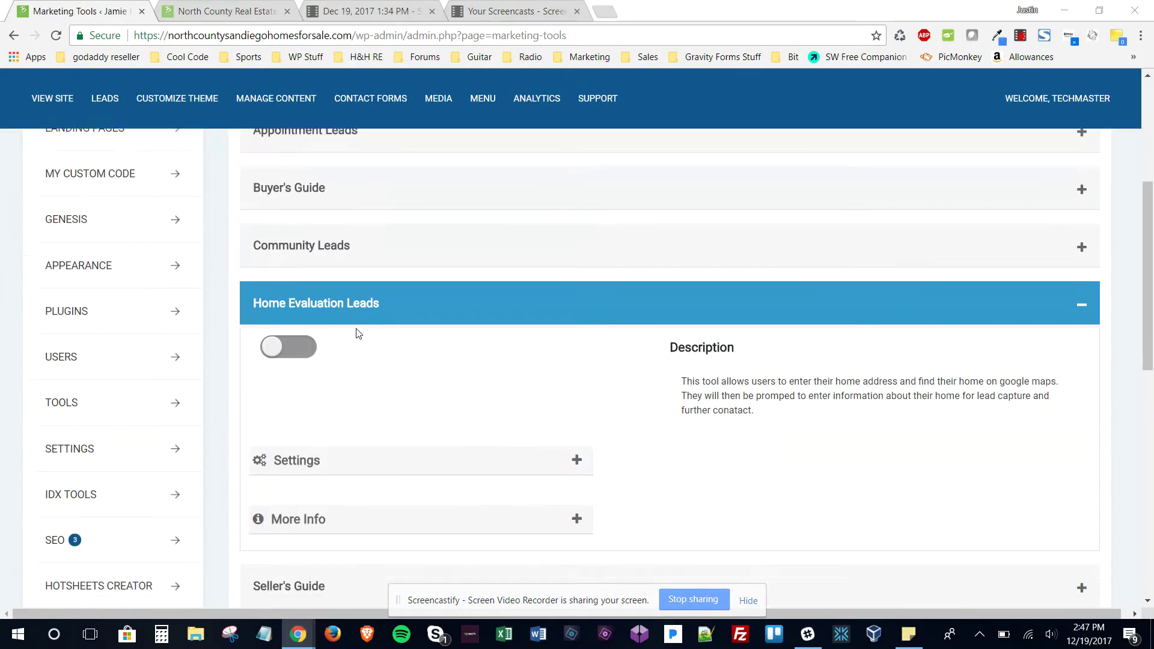
Enable the Home Evaluation Leads tool and expand its settings panel.
{"action": "left_click", "coordinate": [375, 318]}
{"action": "left_click", "coordinate": [376, 317]}
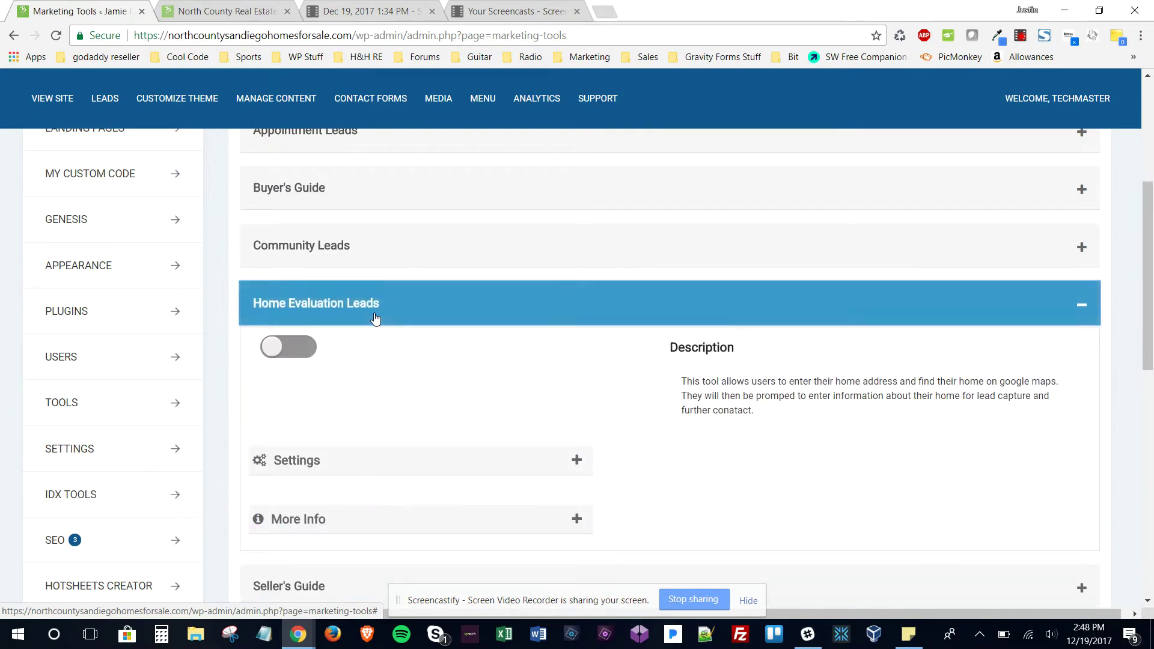
{"action": "left_click", "coordinate": [275, 350]}
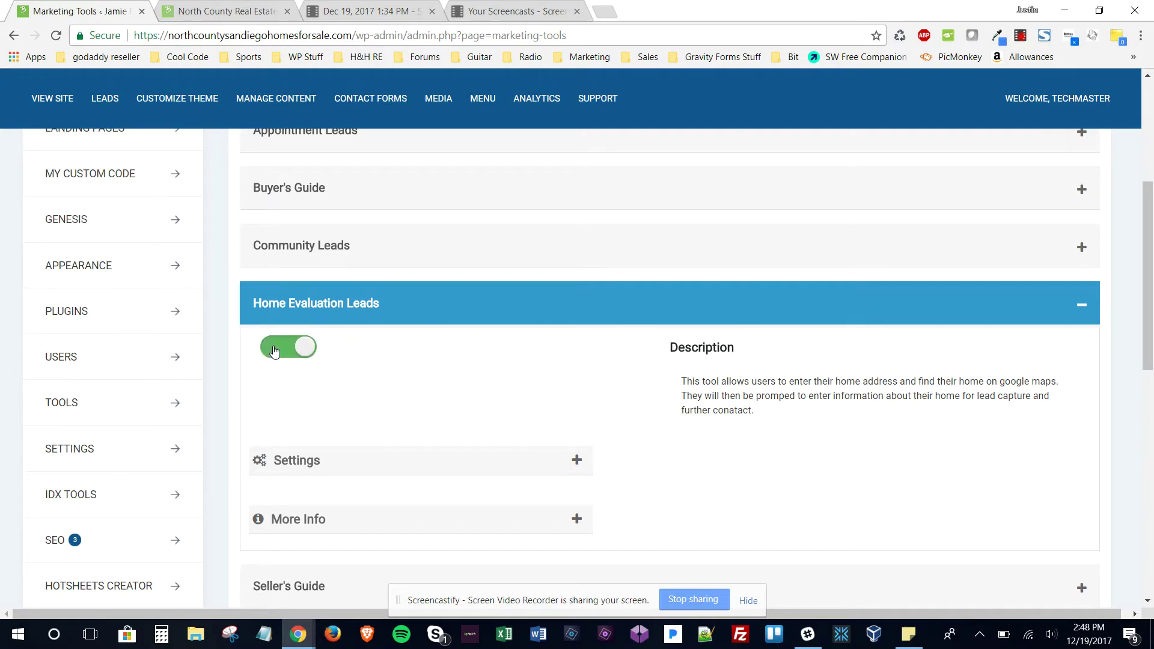
{"action": "left_click", "coordinate": [440, 460]}
{"action": "scroll", "coordinate": [561, 437], "scroll_direction": "down", "scroll_amount": 2}
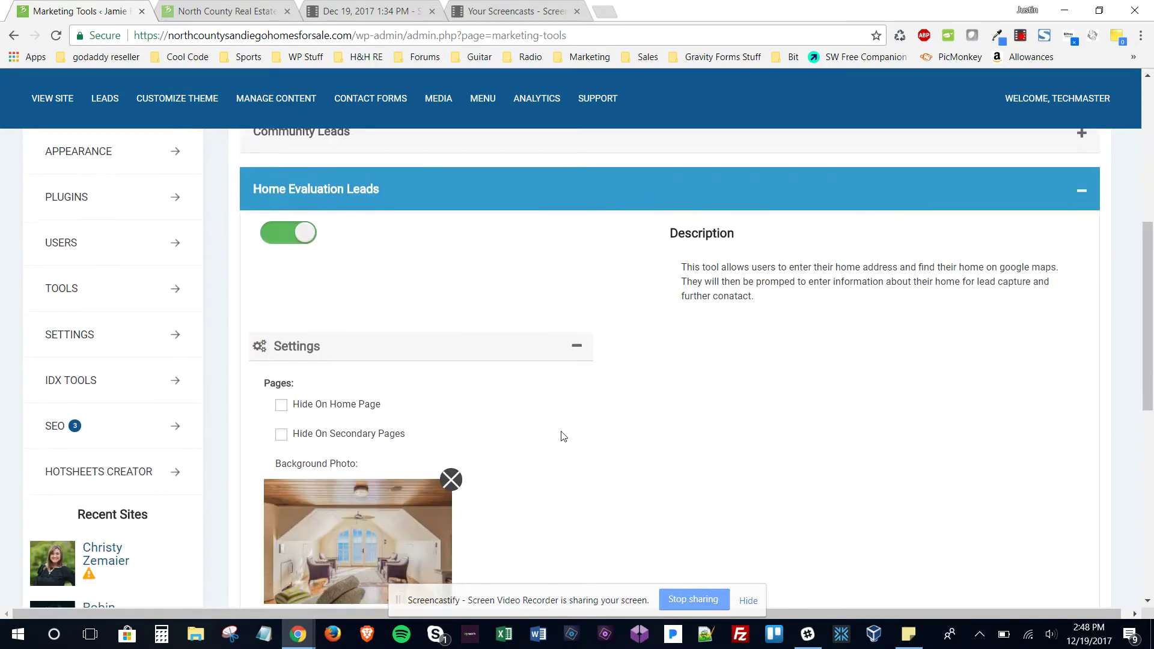
{"action": "scroll", "coordinate": [561, 437], "scroll_direction": "down", "scroll_amount": 2}
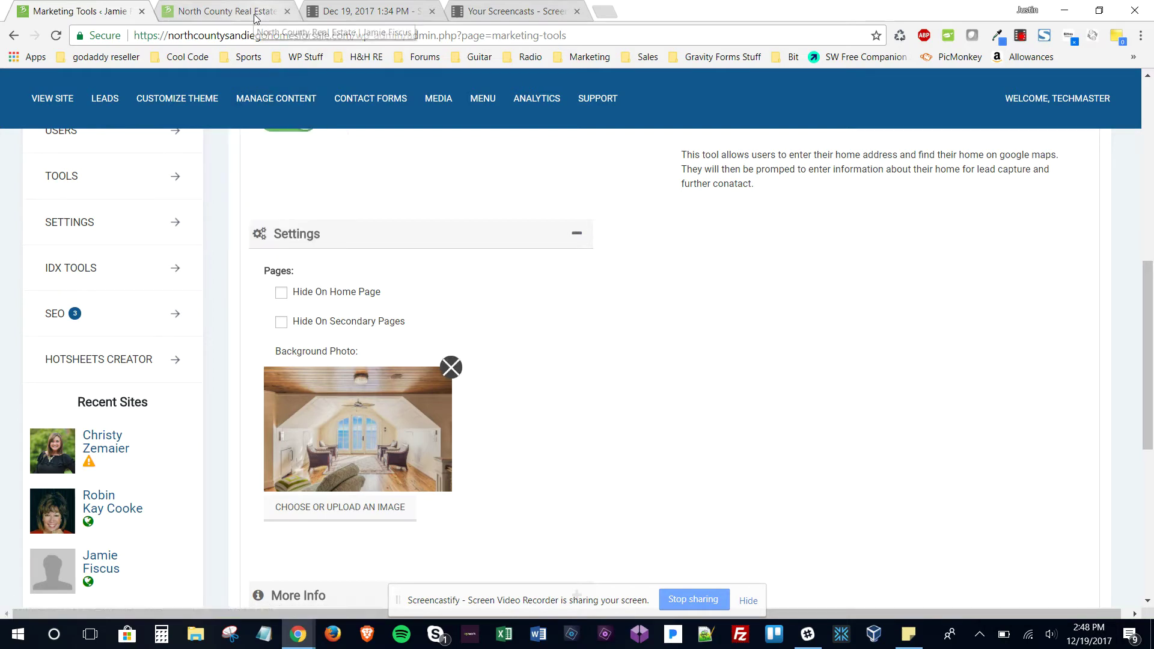
Switch to the North County Real Estate homepage tab.
{"action": "left_click", "coordinate": [226, 11]}
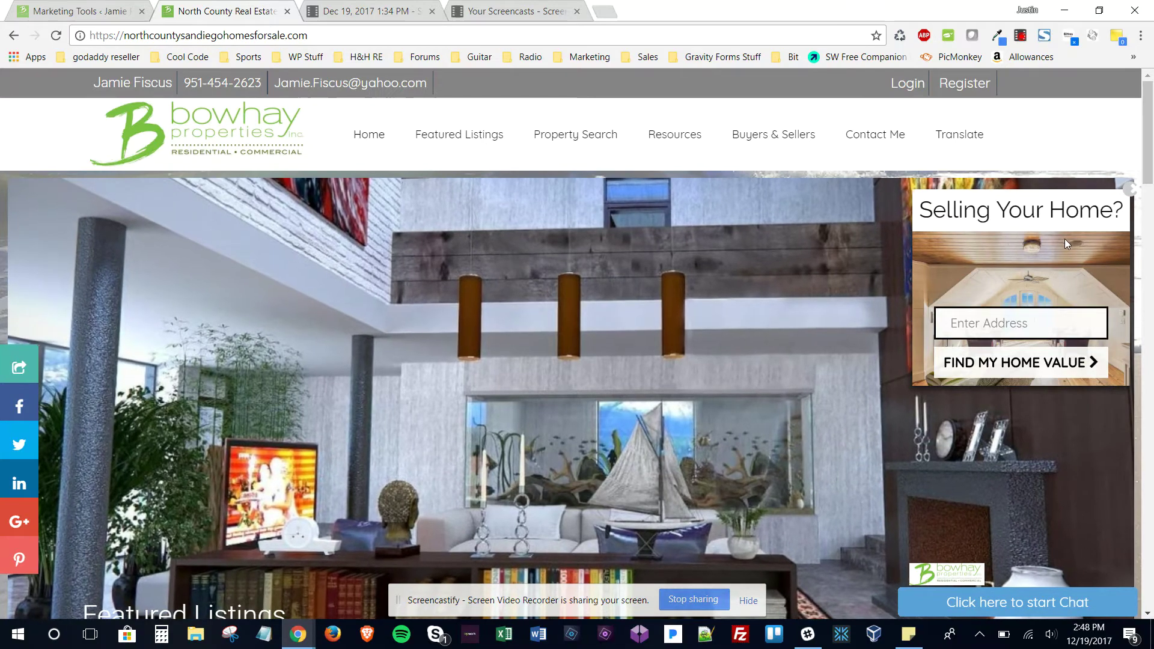
{"action": "scroll", "coordinate": [1072, 238], "scroll_direction": "down", "scroll_amount": 3}
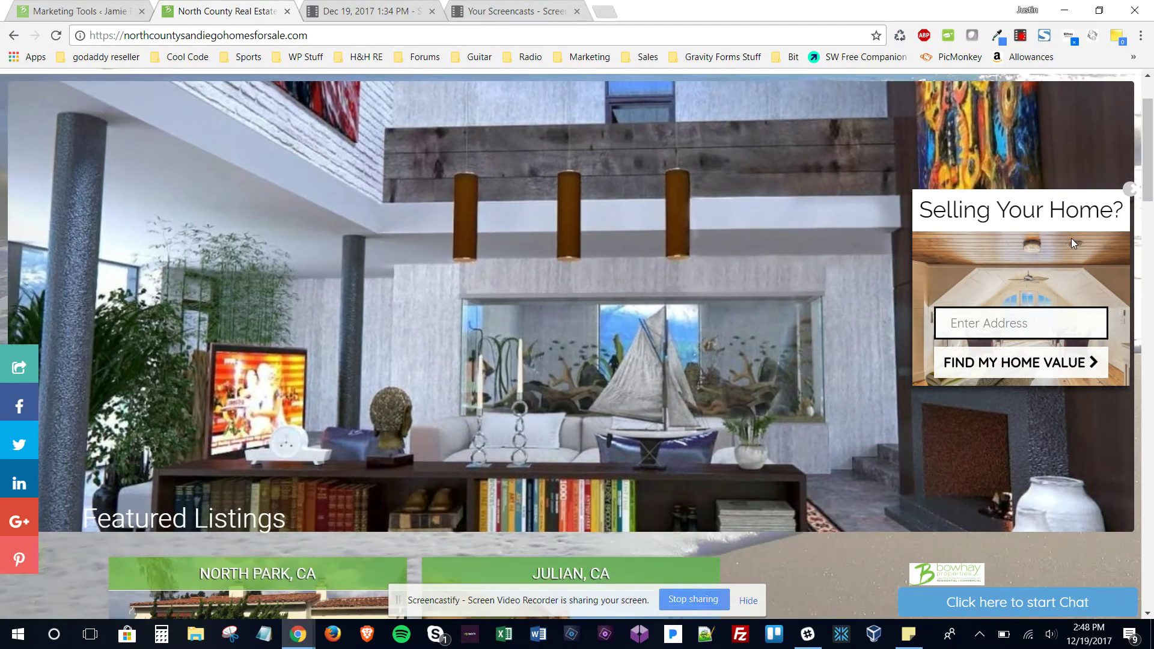
{"action": "scroll", "coordinate": [1072, 238], "scroll_direction": "up", "scroll_amount": 2}
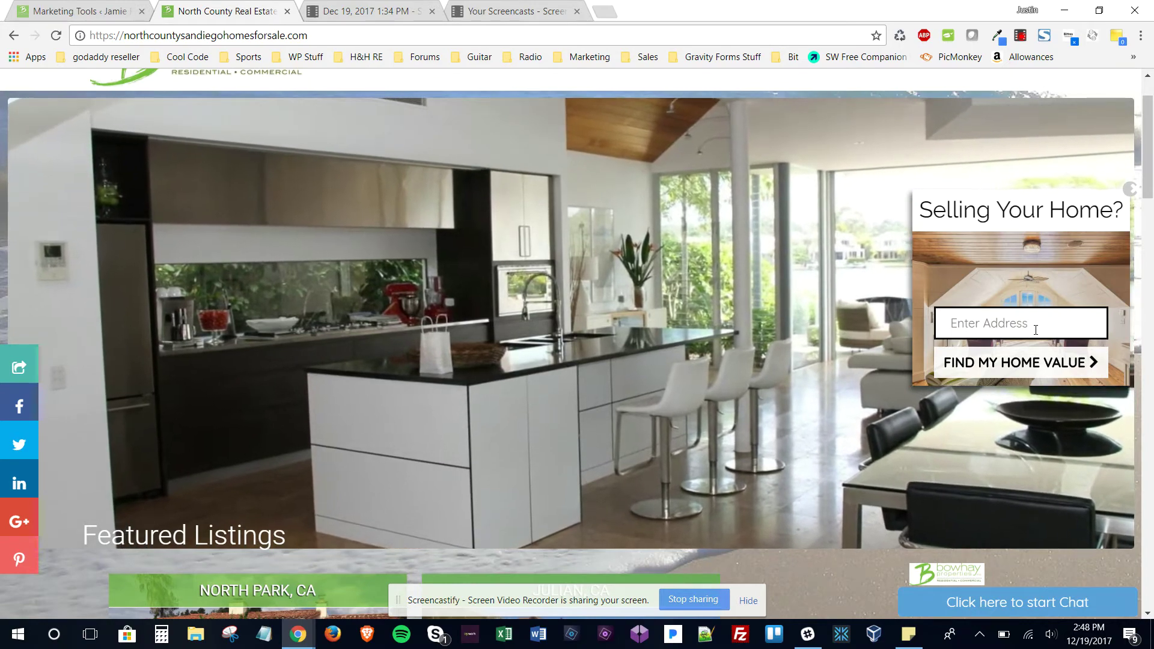
{"action": "type", "text": "7220 Tr"}
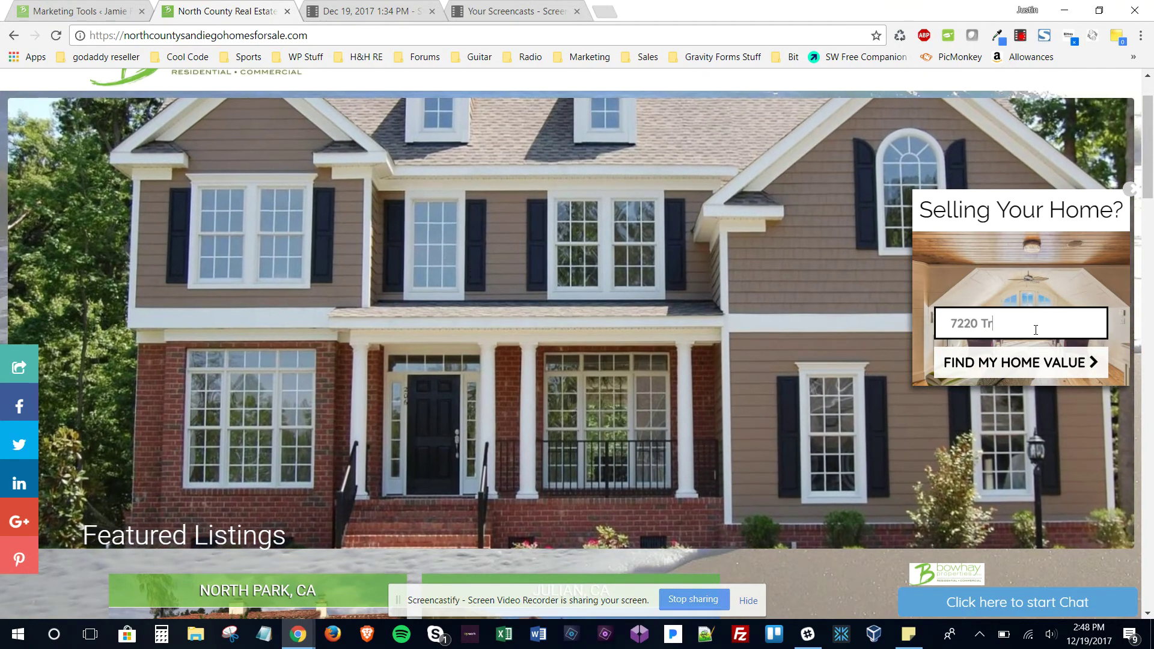
{"action": "type", "text": "ade St"}
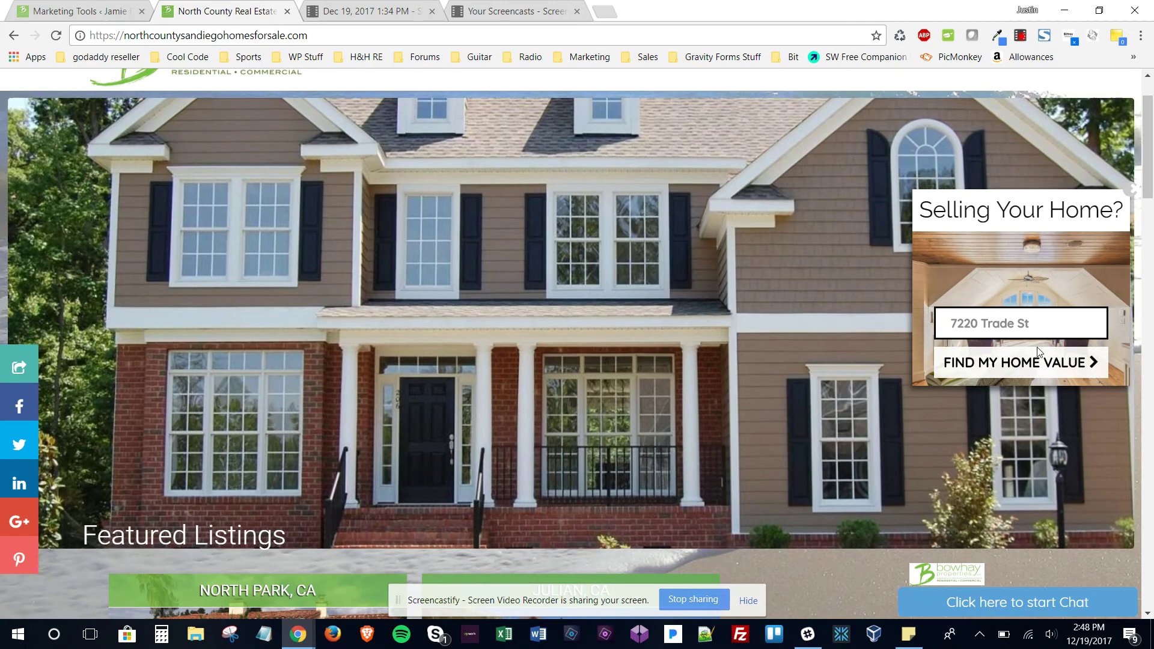
{"action": "left_click", "coordinate": [1040, 363]}
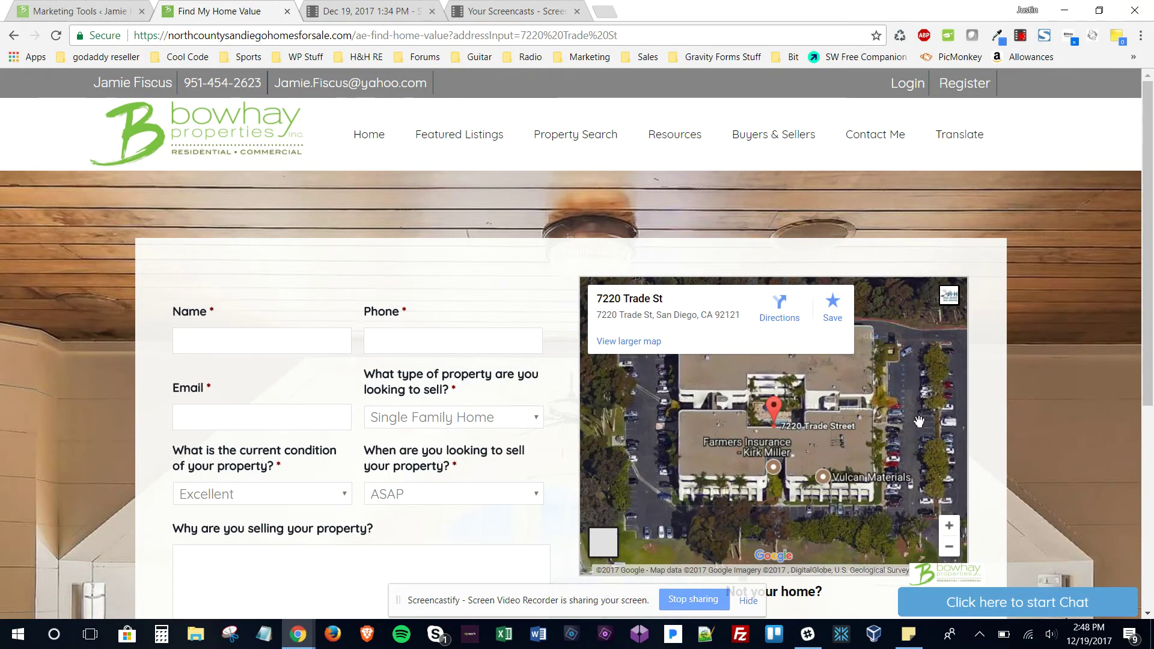
{"action": "scroll", "coordinate": [979, 443], "scroll_direction": "down", "scroll_amount": 3}
{"action": "scroll", "coordinate": [979, 443], "scroll_direction": "down", "scroll_amount": 2}
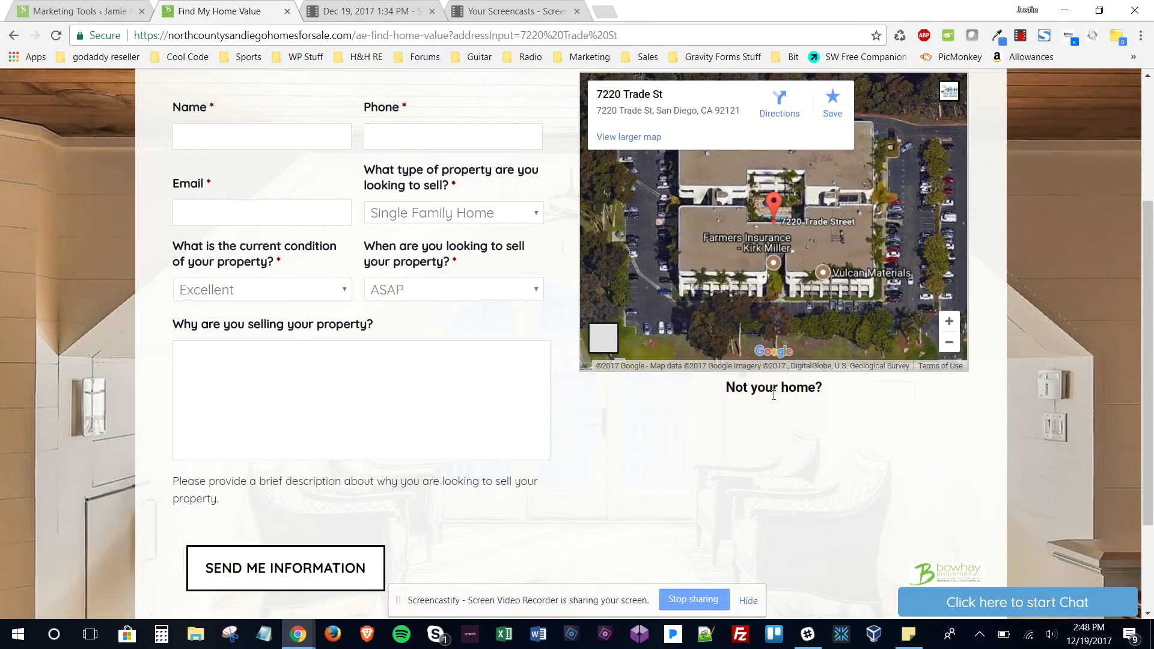
Follow the "Not your home?" link below the map.
{"action": "left_click", "coordinate": [770, 394]}
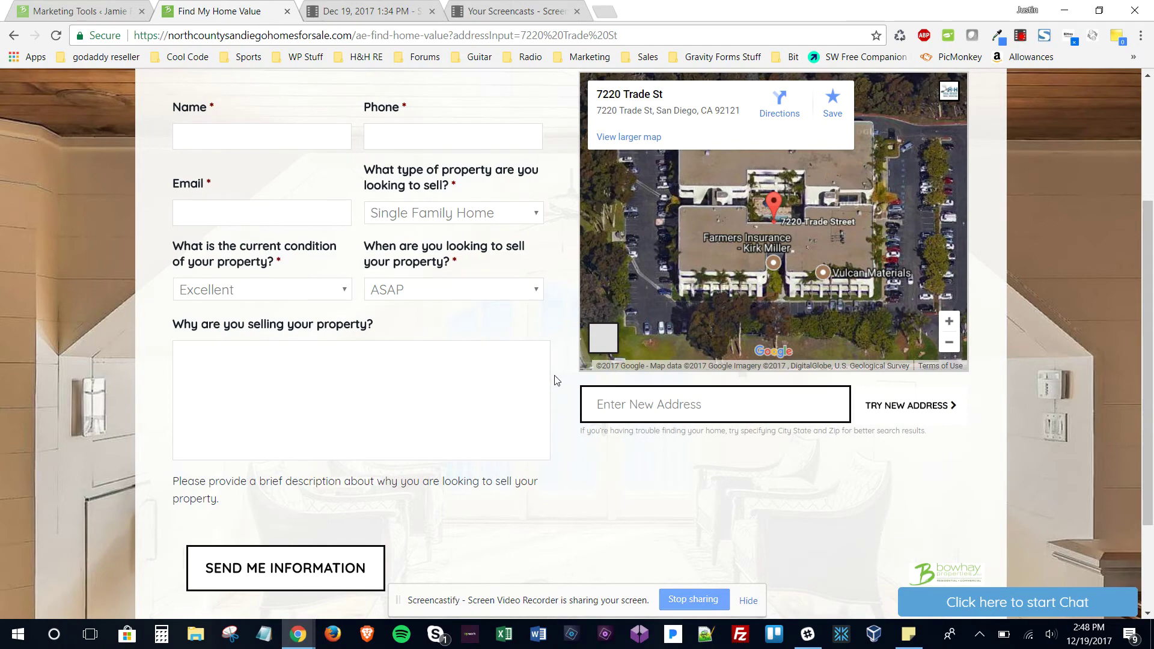
{"action": "scroll", "coordinate": [514, 372], "scroll_direction": "up", "scroll_amount": 2}
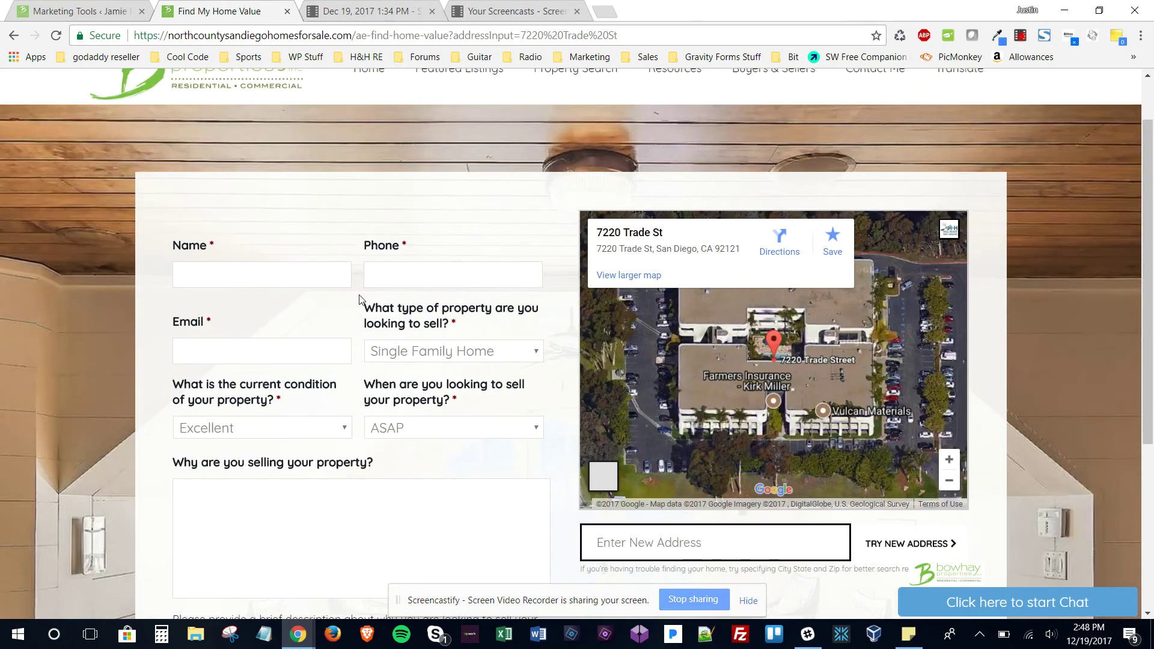
{"action": "scroll", "coordinate": [366, 312], "scroll_direction": "down", "scroll_amount": 1}
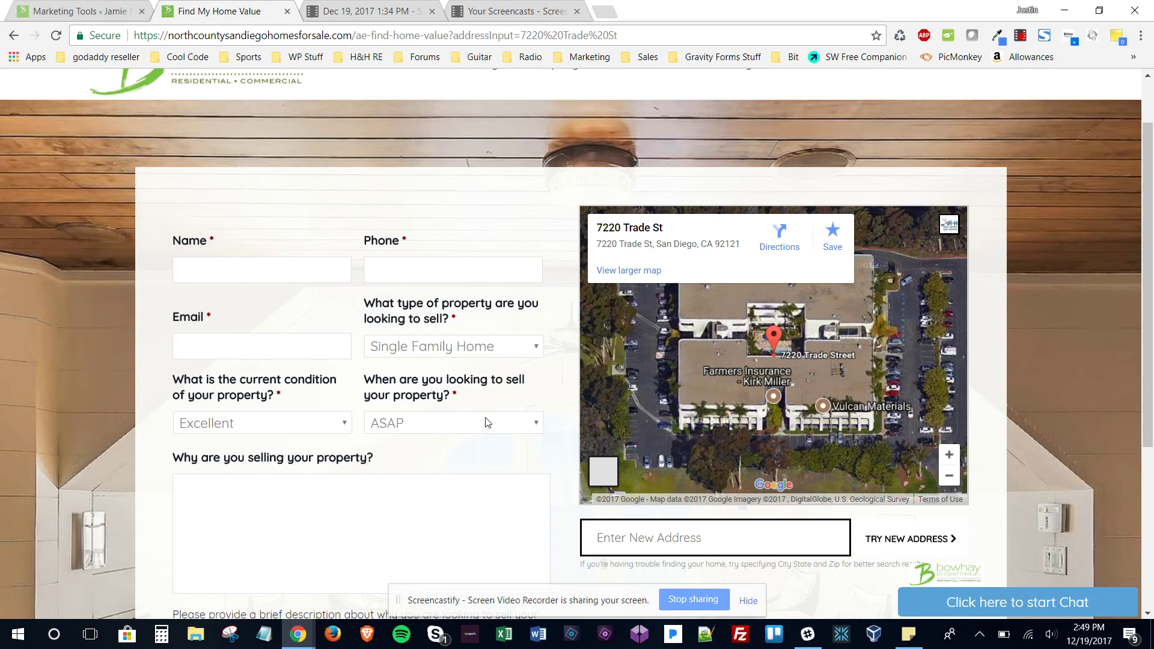
{"action": "scroll", "coordinate": [486, 423], "scroll_direction": "down", "scroll_amount": 3}
{"action": "scroll", "coordinate": [487, 418], "scroll_direction": "down", "scroll_amount": 2}
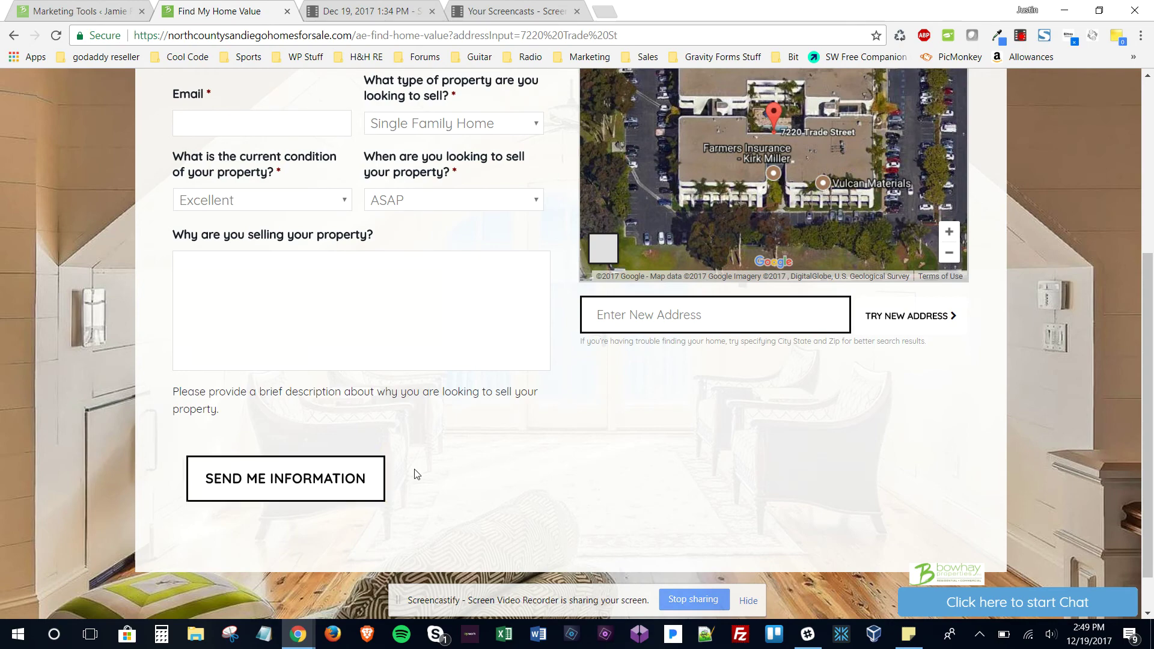
{"action": "scroll", "coordinate": [438, 487], "scroll_direction": "up", "scroll_amount": 3}
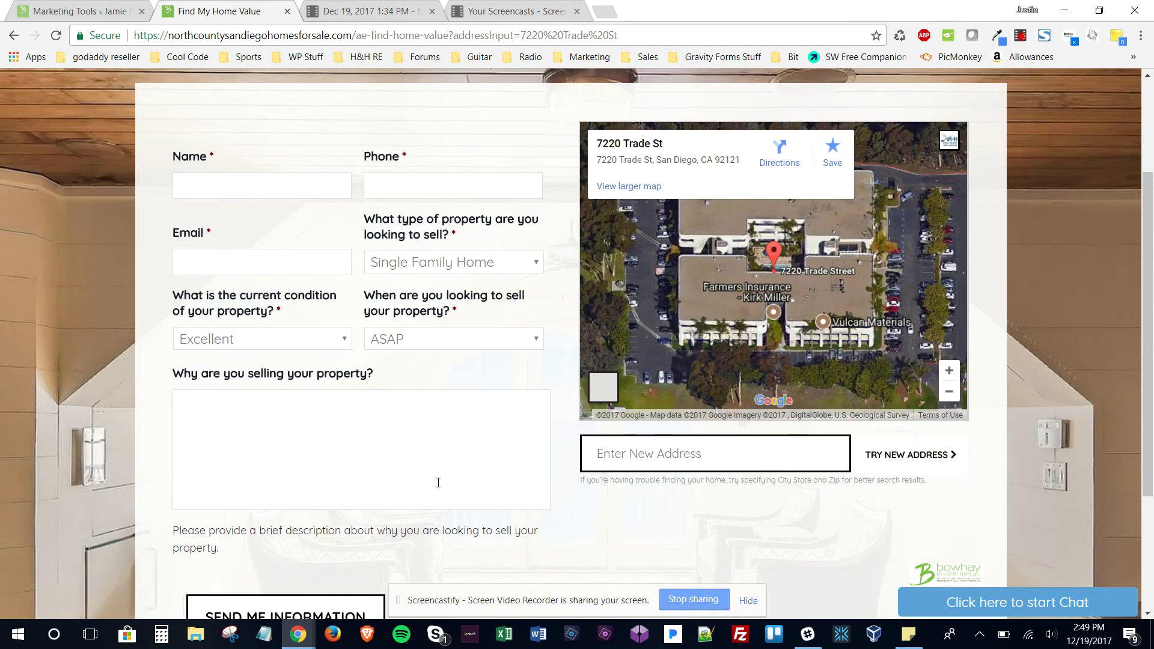